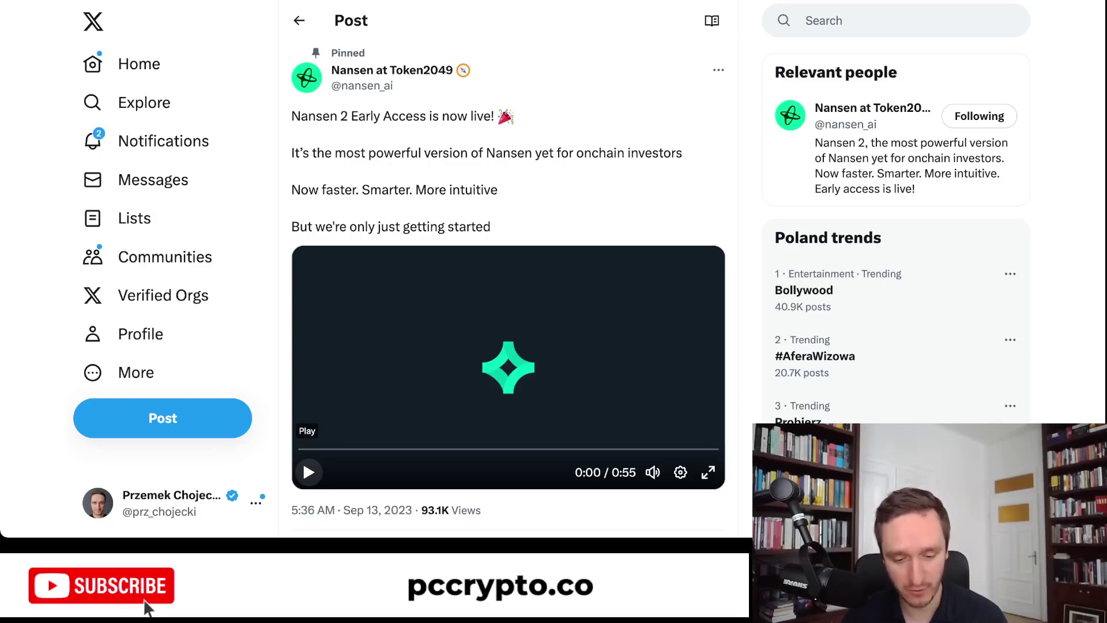
- Play the Nansen 2 announcement video on X and pause it near 0:53
scroll(507, 271, down, 3)
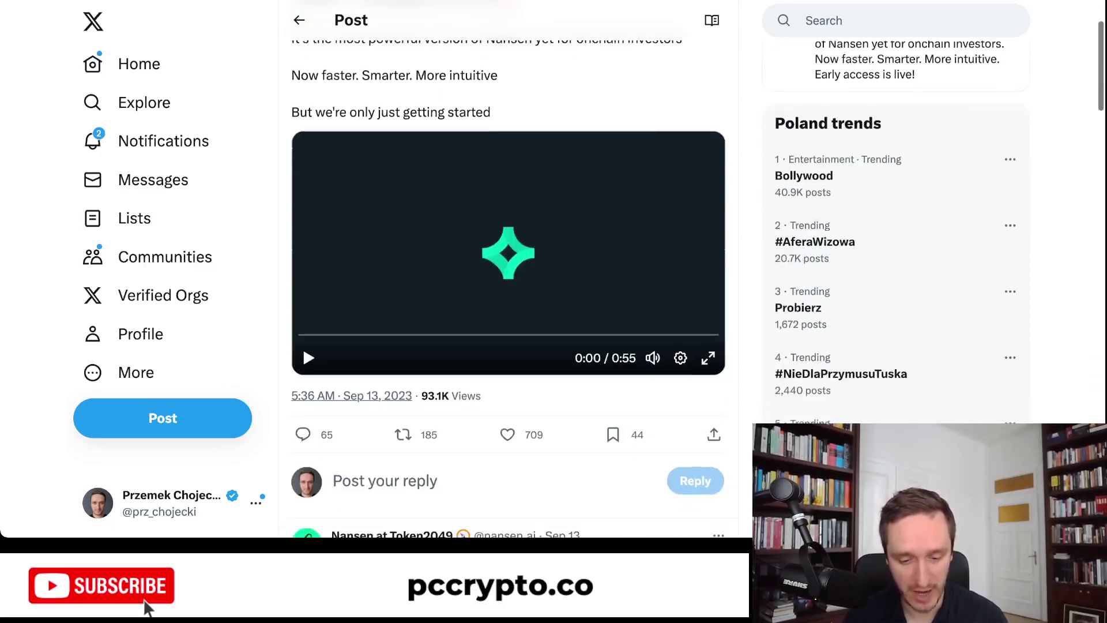
scroll(508, 271, up, 1)
click(309, 387)
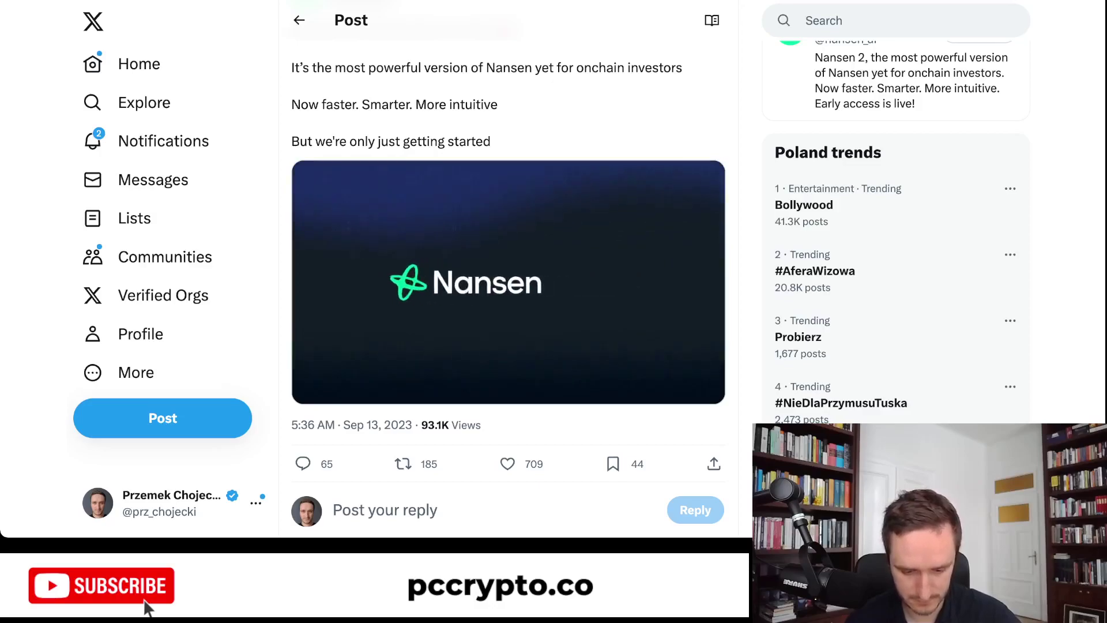
click(308, 387)
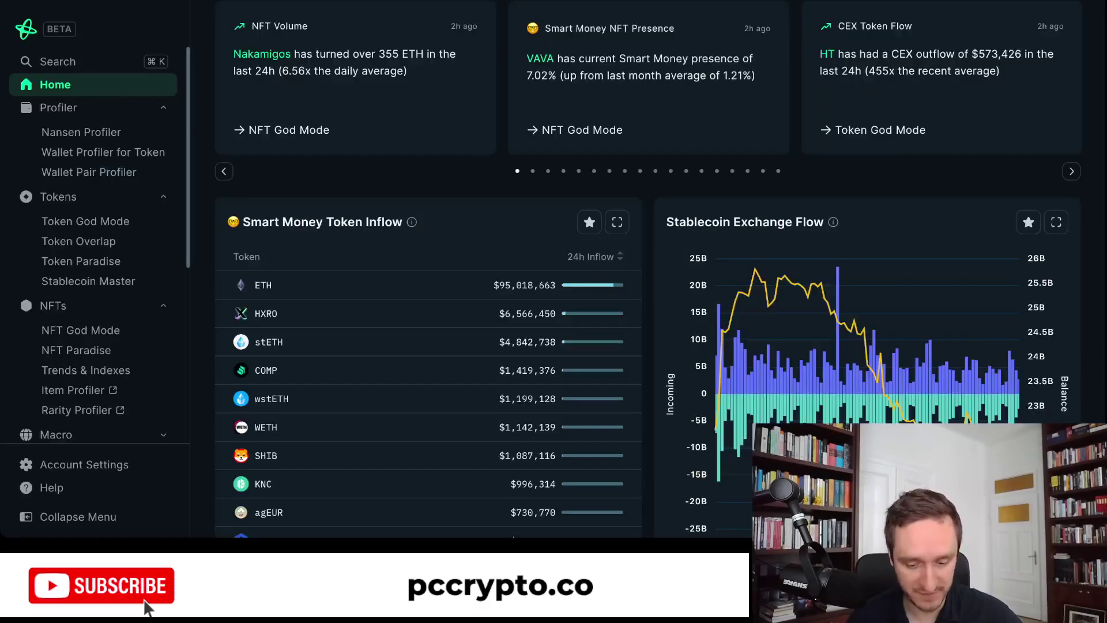
scroll(650, 274, up, 3)
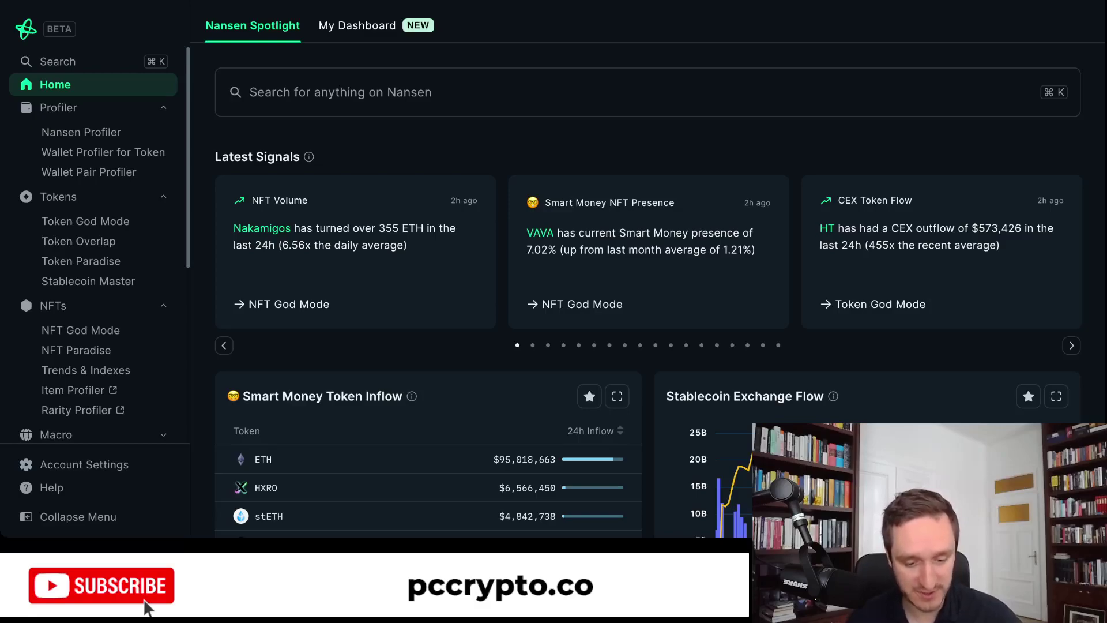
scroll(649, 277, down, 1)
scroll(649, 277, up, 1)
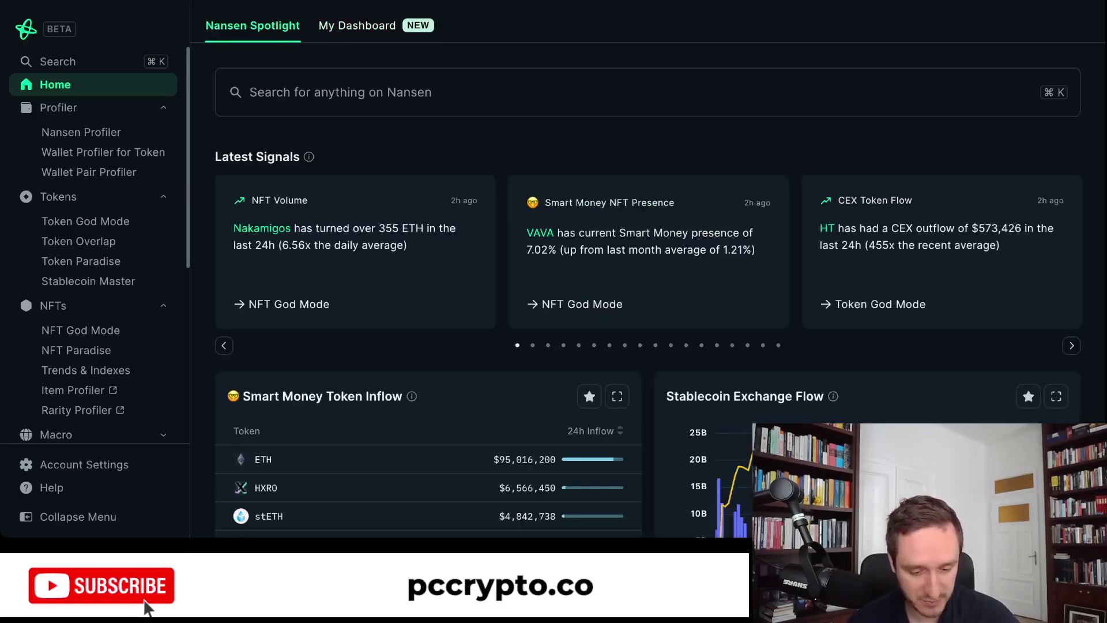
scroll(646, 268, down, 1)
scroll(646, 268, down, 1)
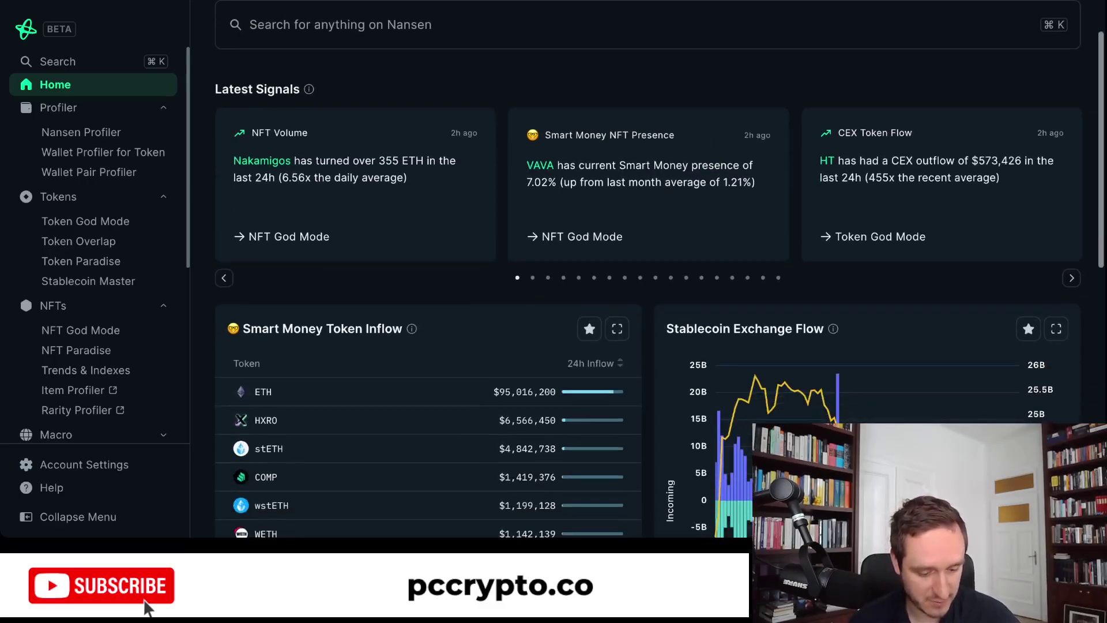
scroll(95, 242, down, 1)
scroll(95, 242, down, 2)
scroll(95, 242, down, 2)
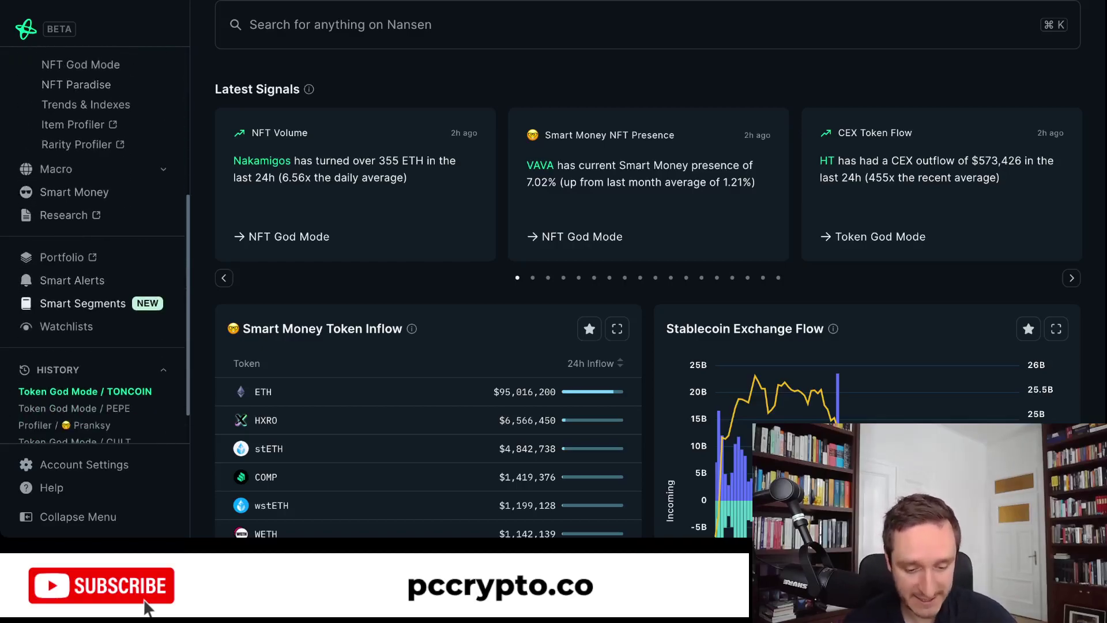
- Start a new smart segment with a Holds Token condition of at least 1,000,000,000 PEPE
click(83, 303)
scroll(646, 288, down, 2)
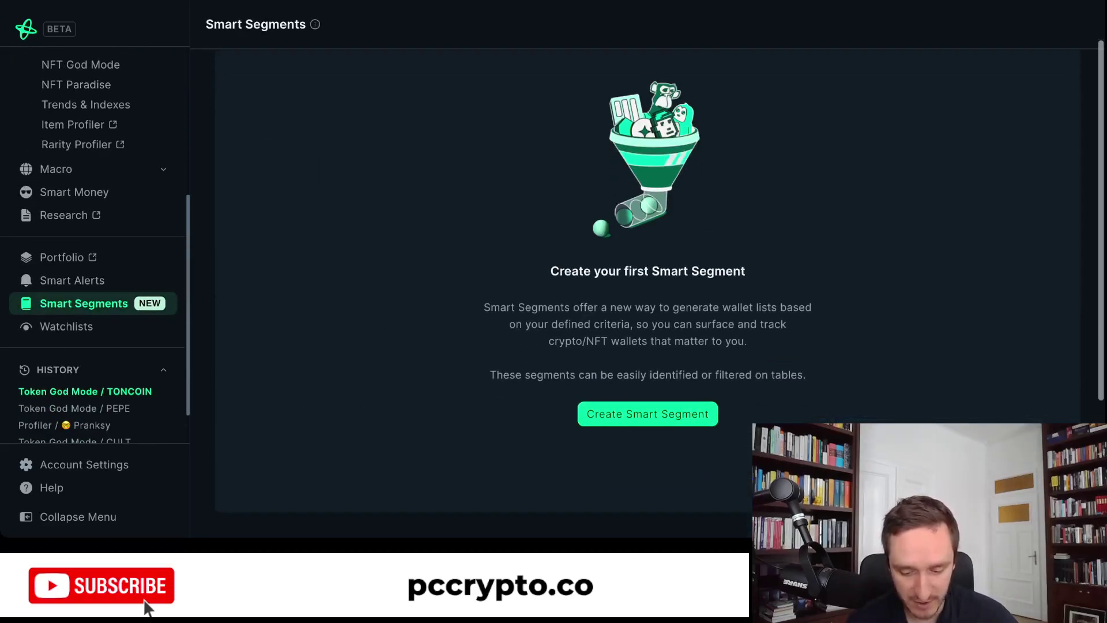
click(648, 413)
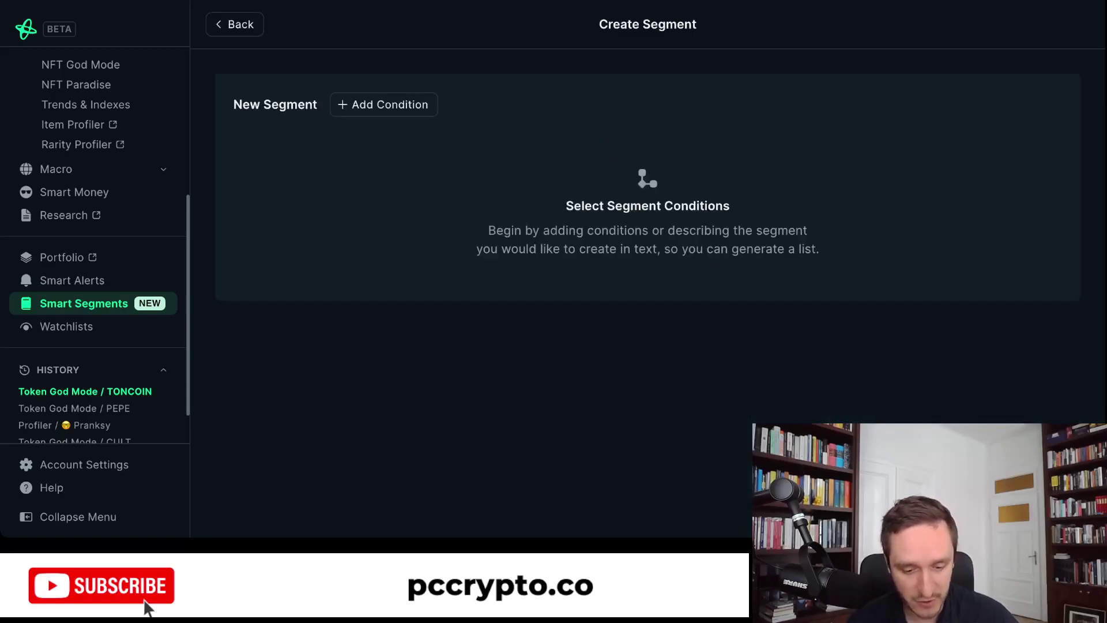
click(383, 104)
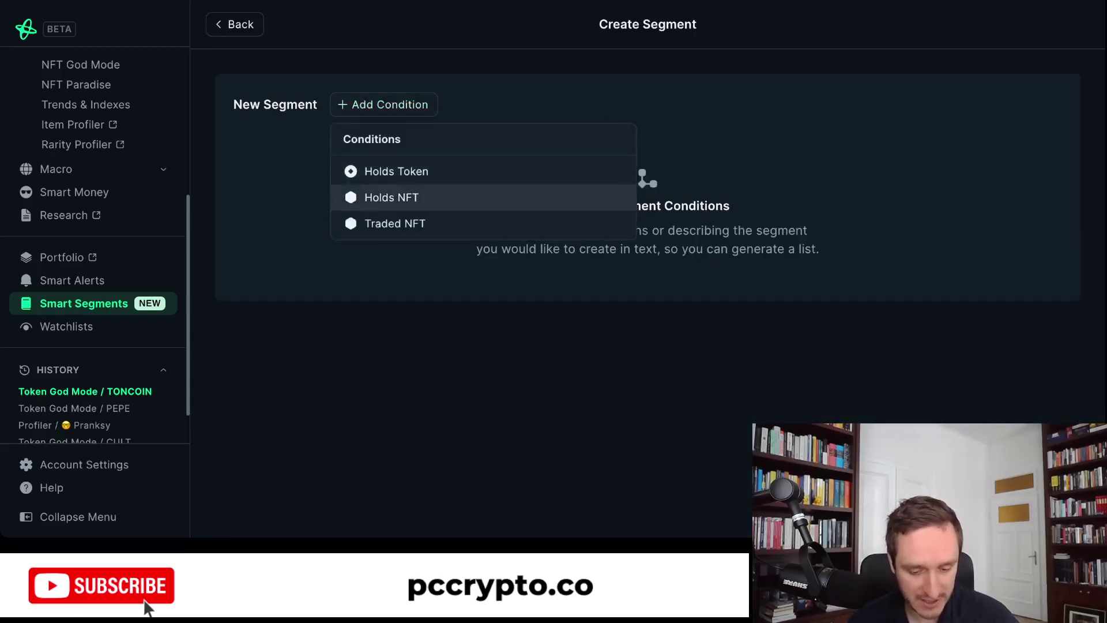
click(396, 171)
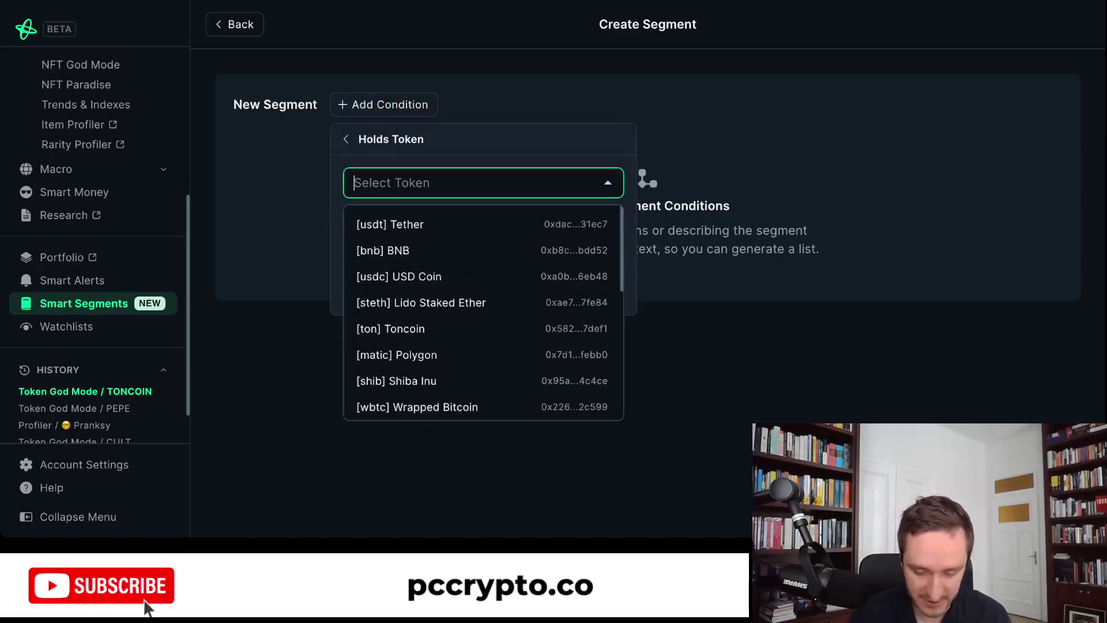
text(pepe)
key(Return)
key(Tab)
text(1000000000)
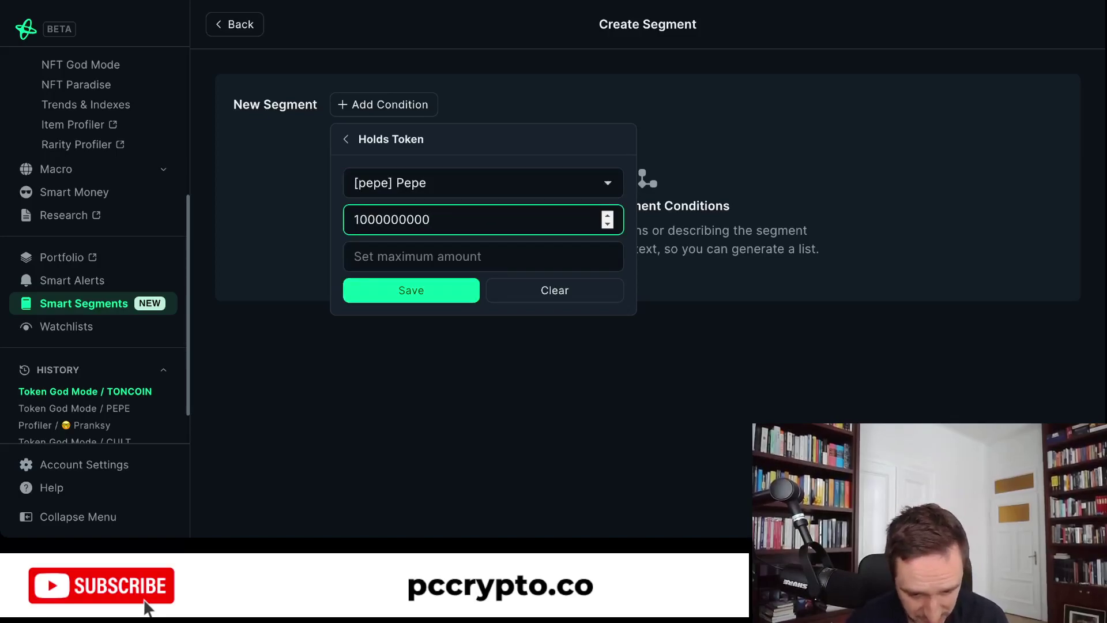
key(Return)
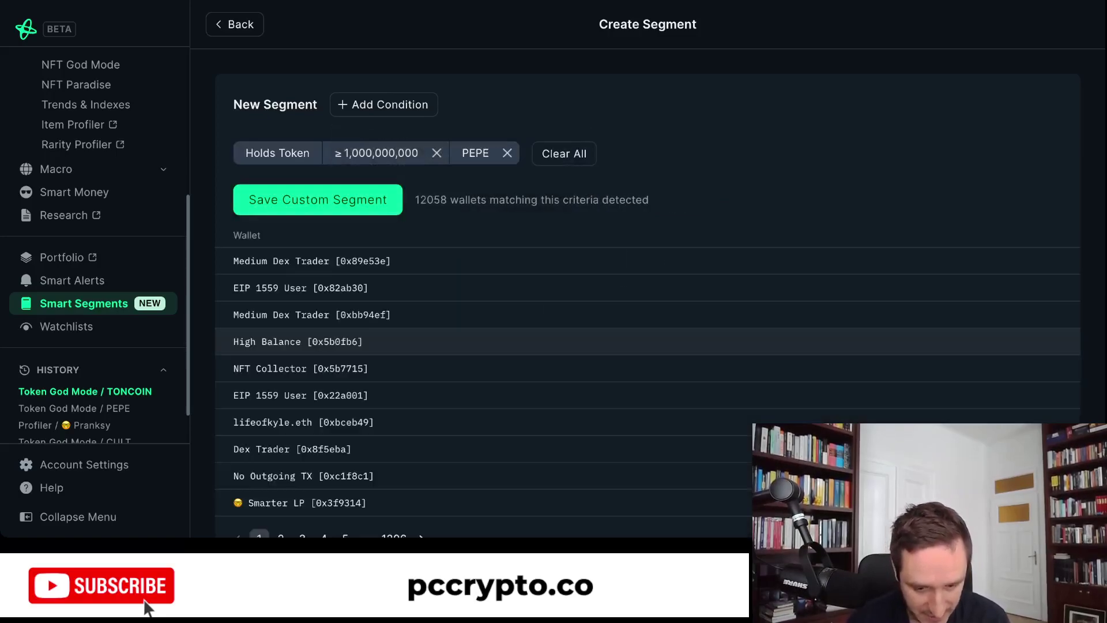
- Add a Holds NFT condition requiring at least one CryptoPunks NFT
click(383, 105)
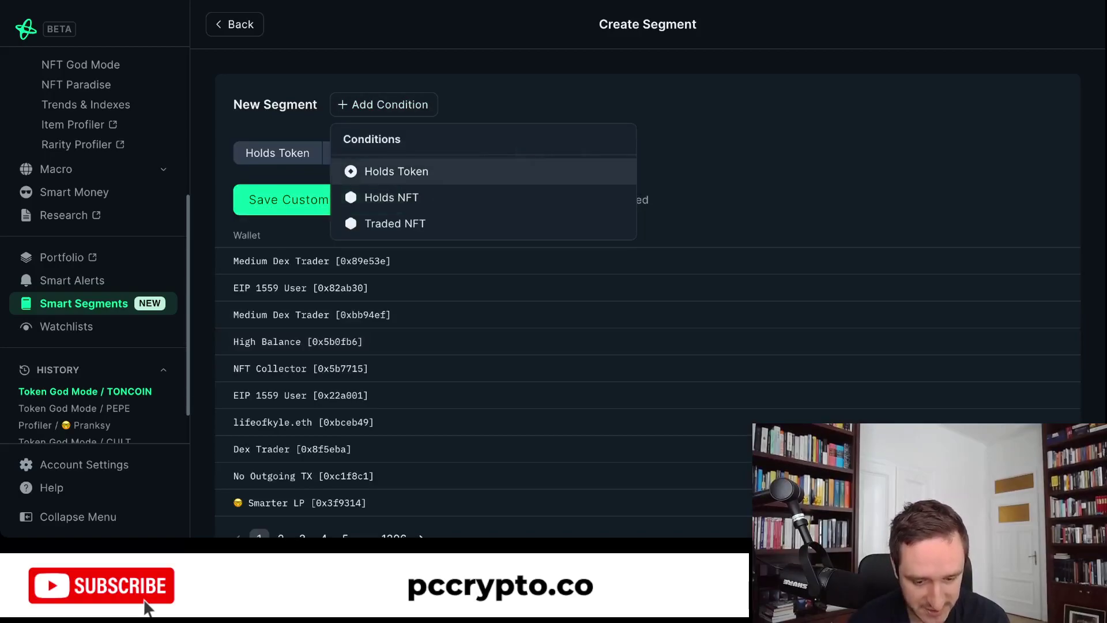
click(391, 197)
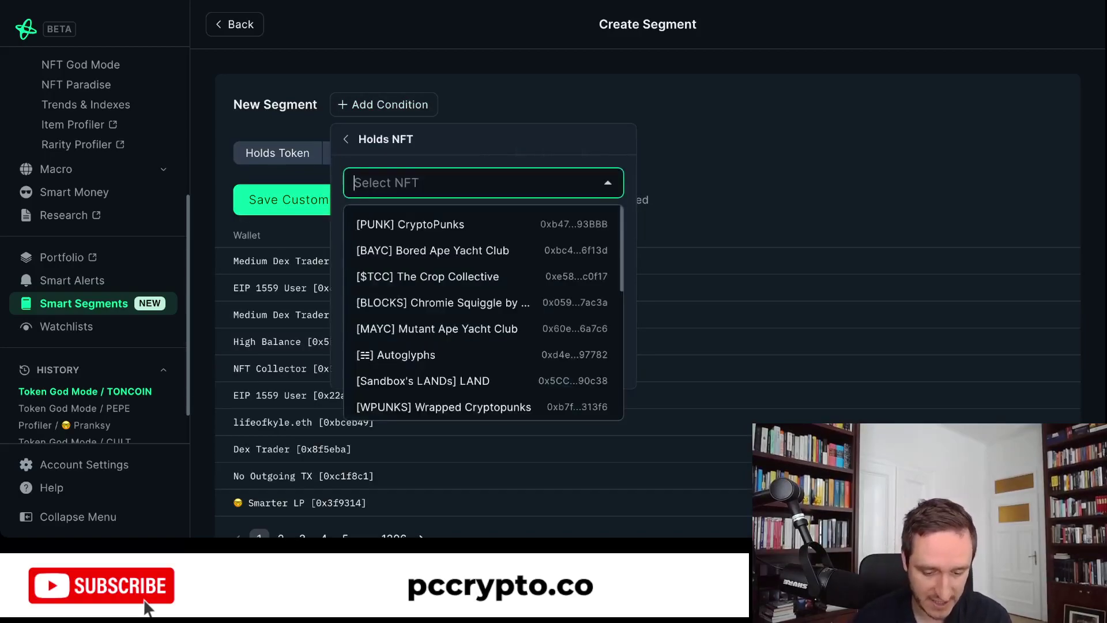
key(Down)
key(Return)
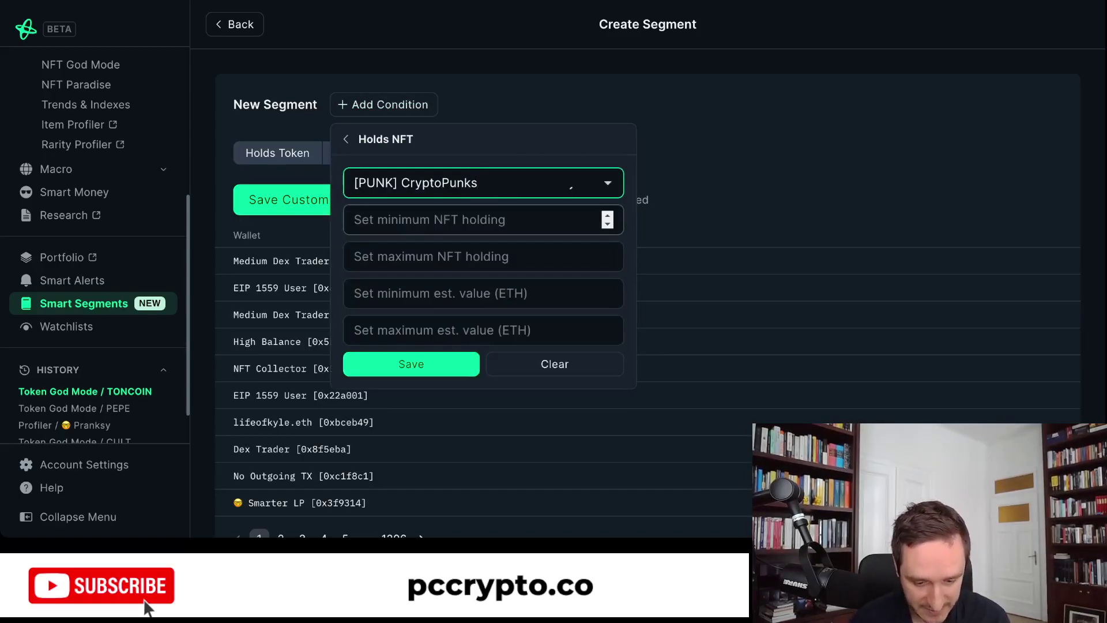
key(Tab)
text(1)
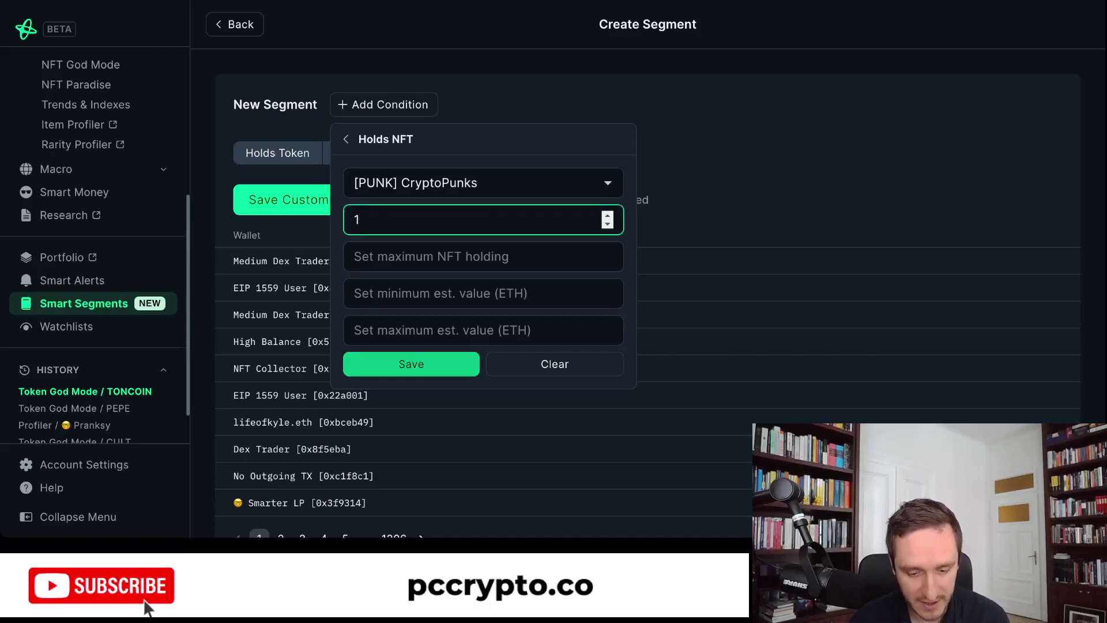
key(Return)
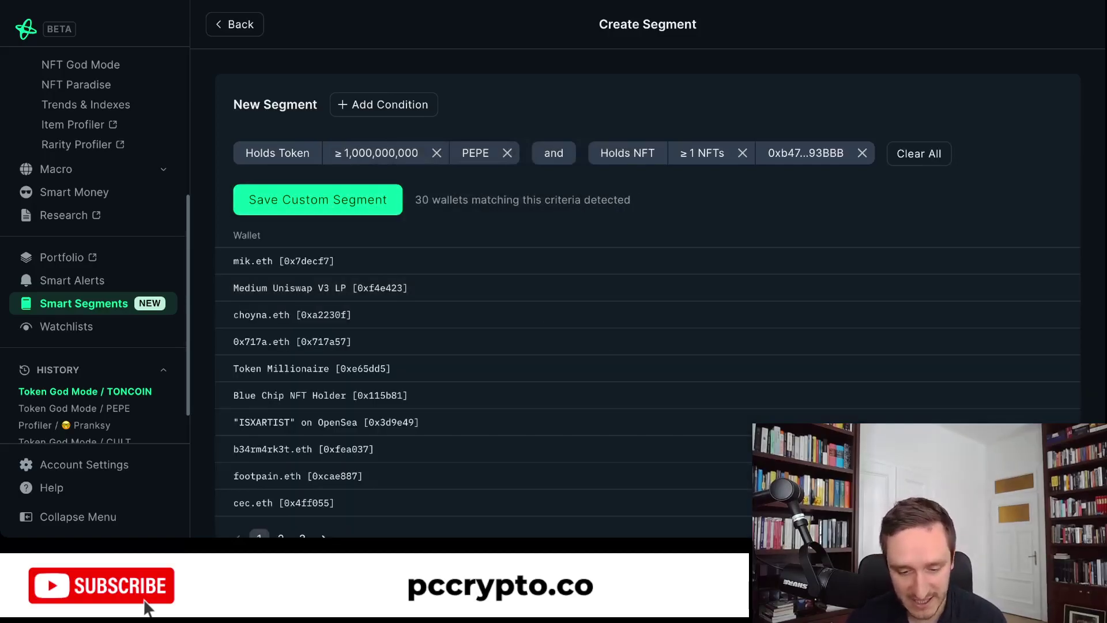
- Remove the CryptoPunks NFT holding condition from the segment
scroll(519, 288, down, 1)
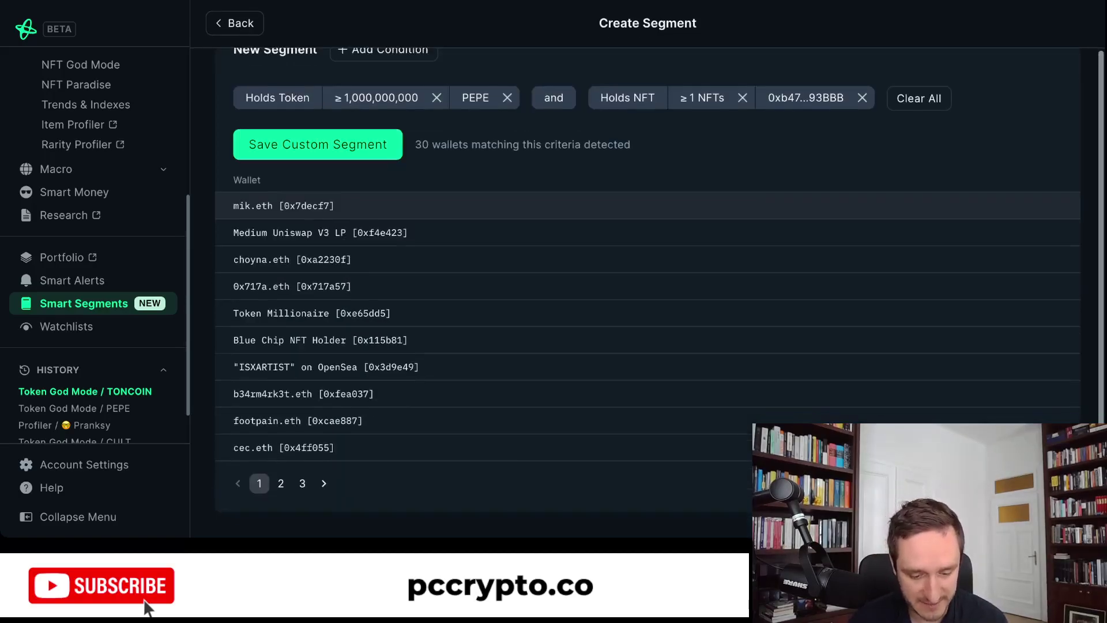
scroll(519, 288, up, 1)
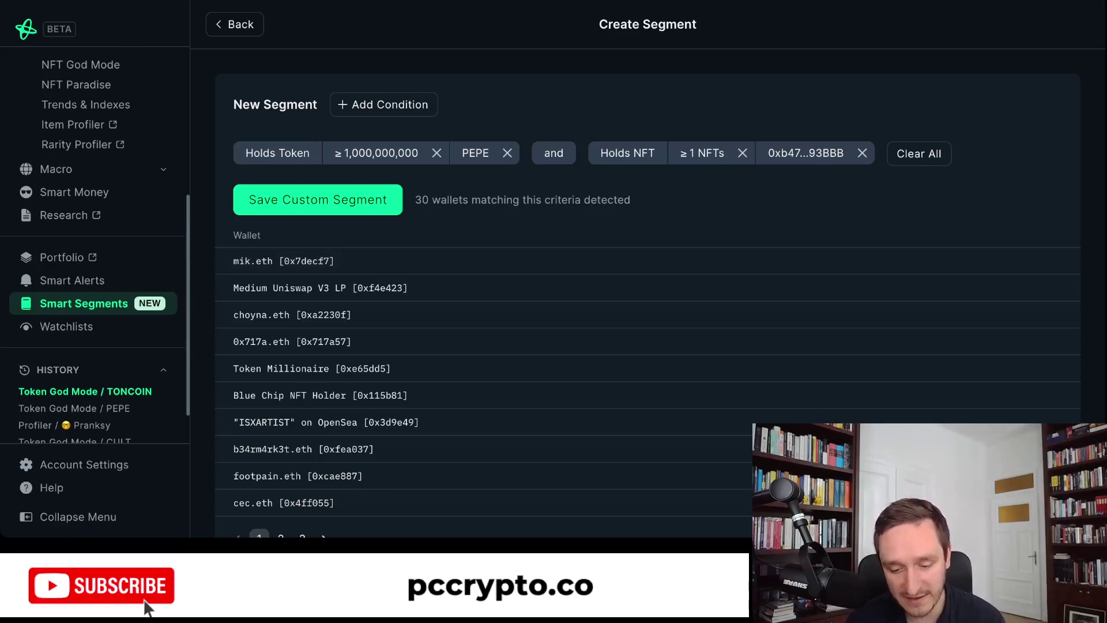
click(743, 153)
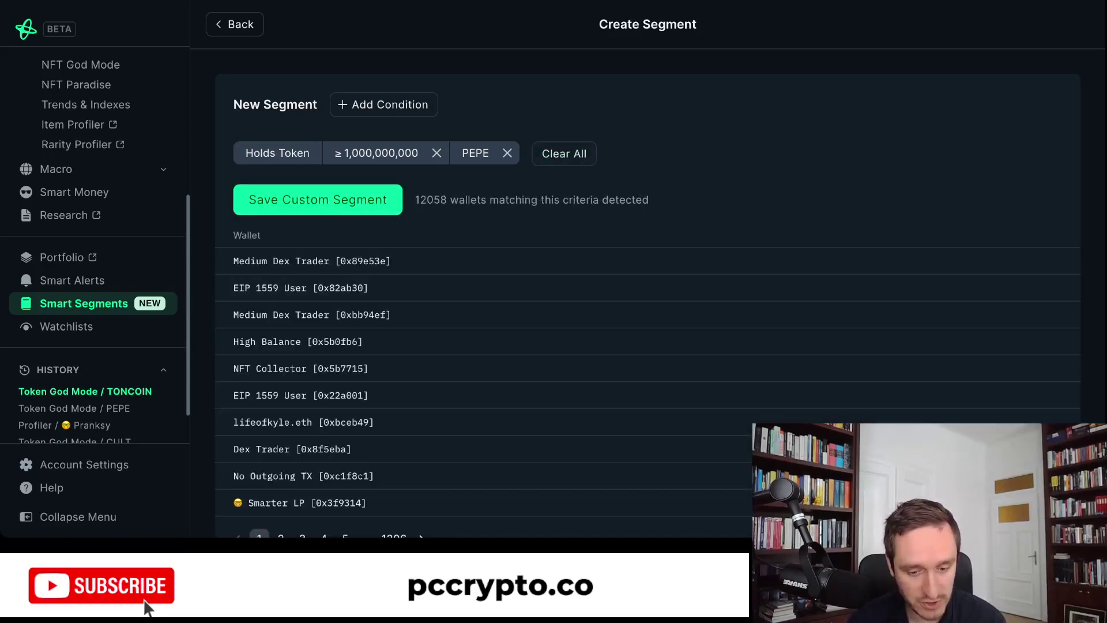
- Add a Holds NFT condition for at least one Milady Maker, matching 85 wallets
click(383, 104)
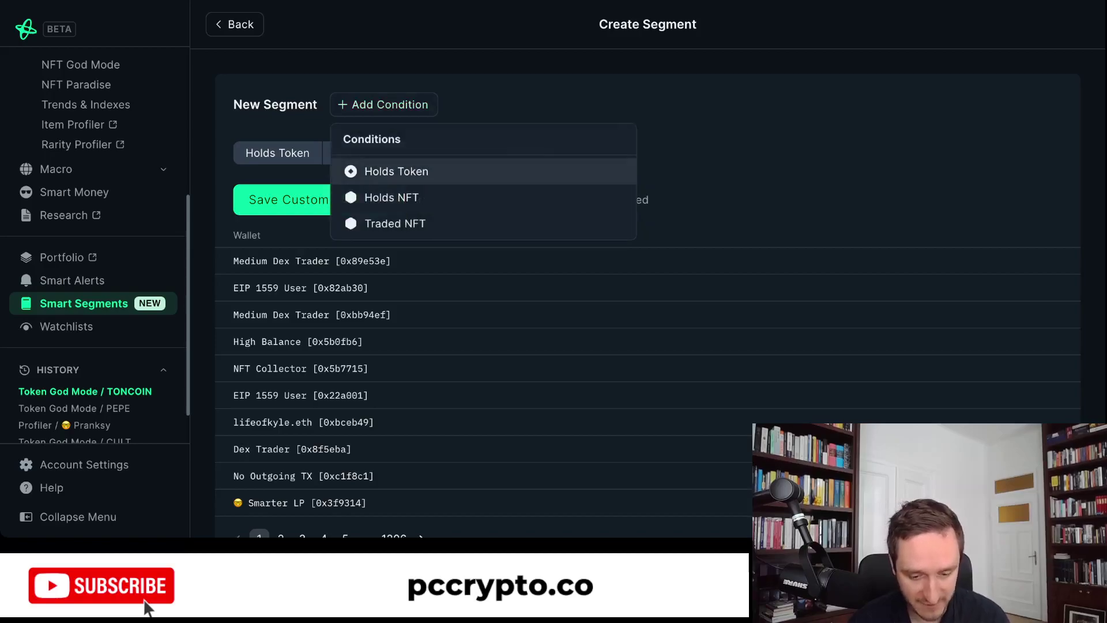
click(391, 197)
click(483, 183)
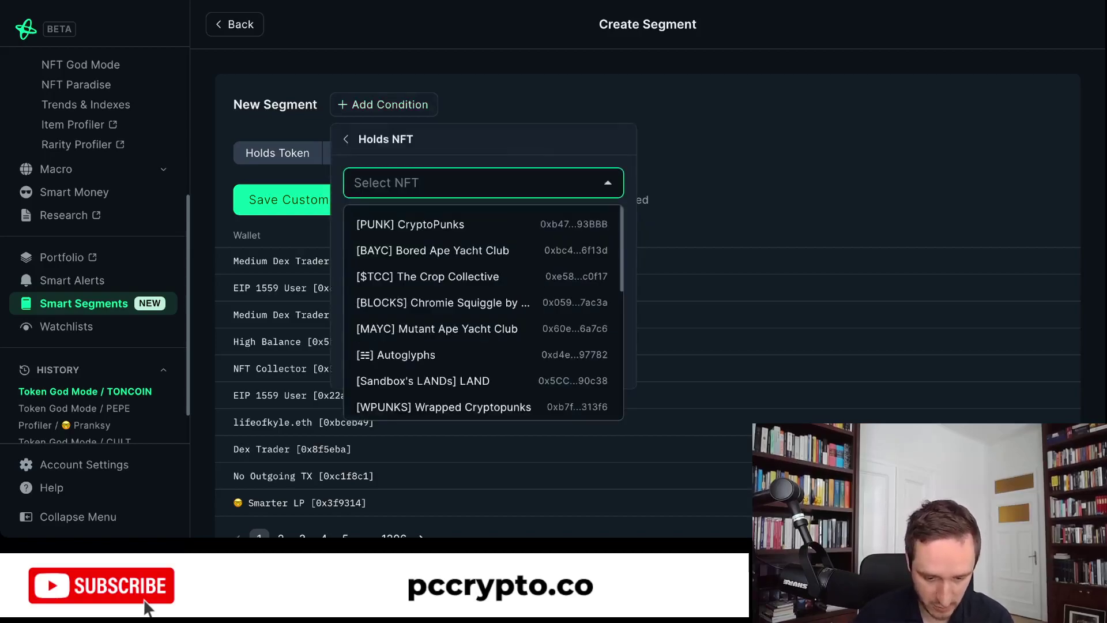
text(mil)
key(Down)
key(Return)
key(Tab)
text(1)
key(Return)
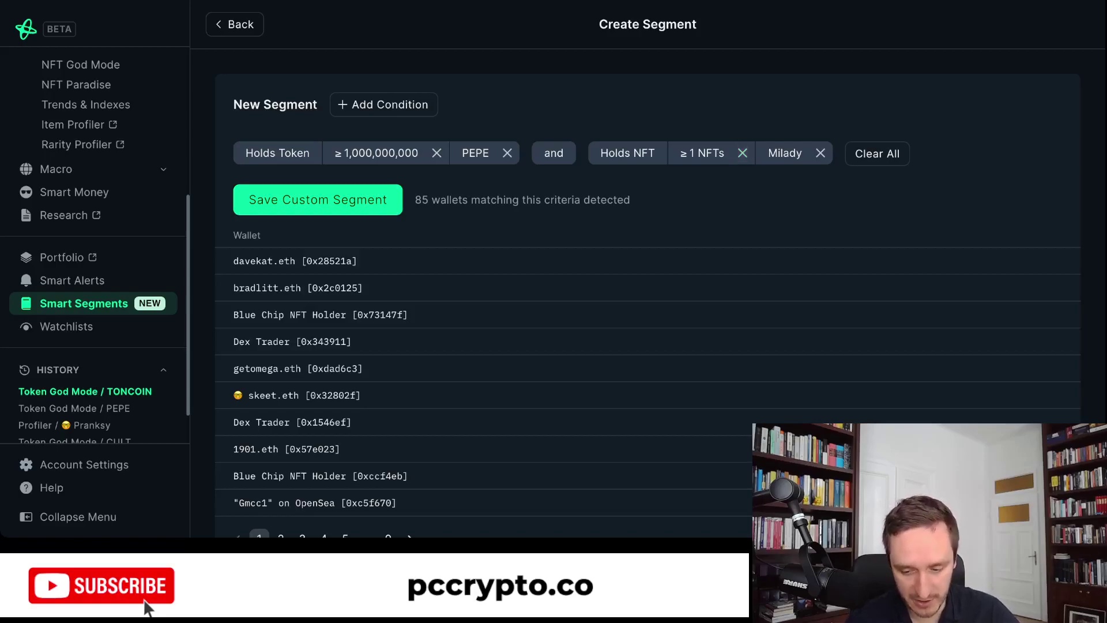
scroll(634, 231, down, 1)
scroll(635, 233, up, 1)
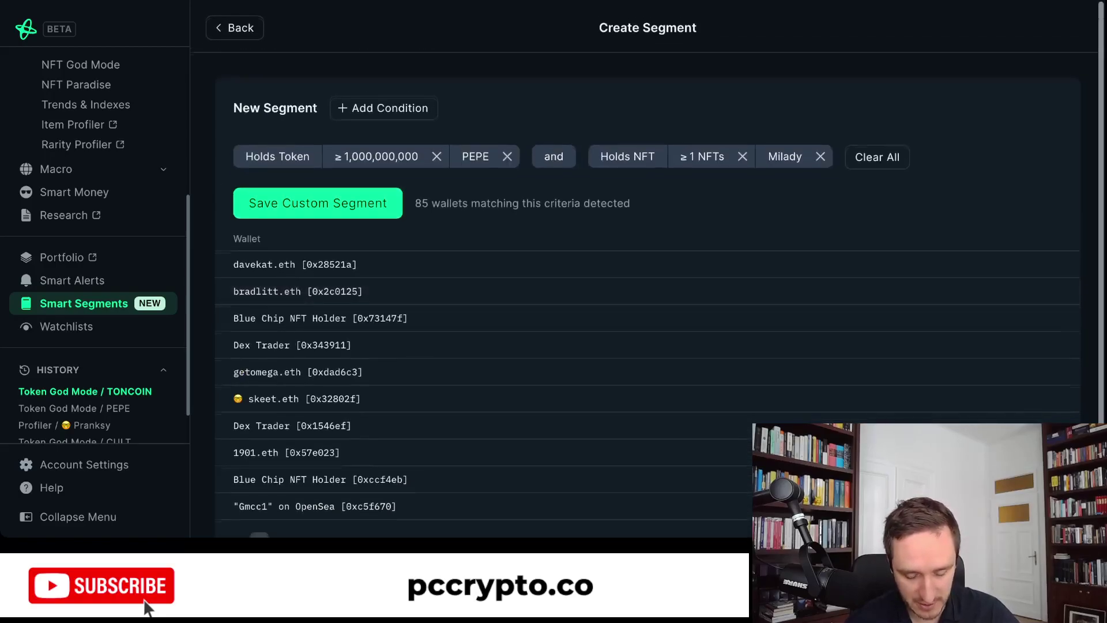
- Save the 85-wallet segment under the name 'milady pepe'
click(318, 199)
text(milady pepe)
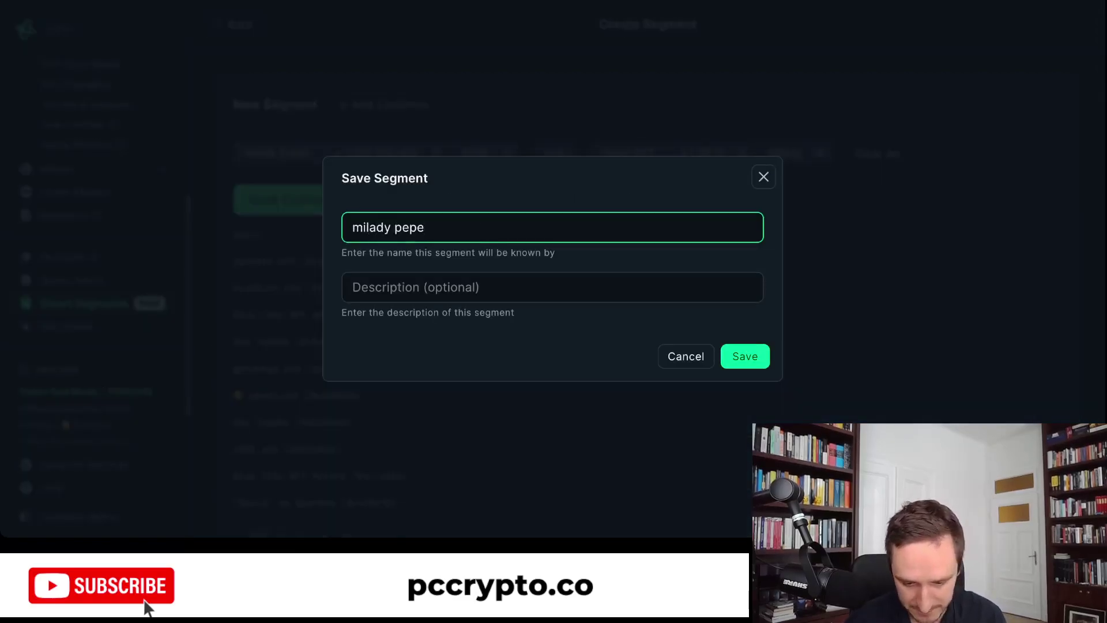
key(Return)
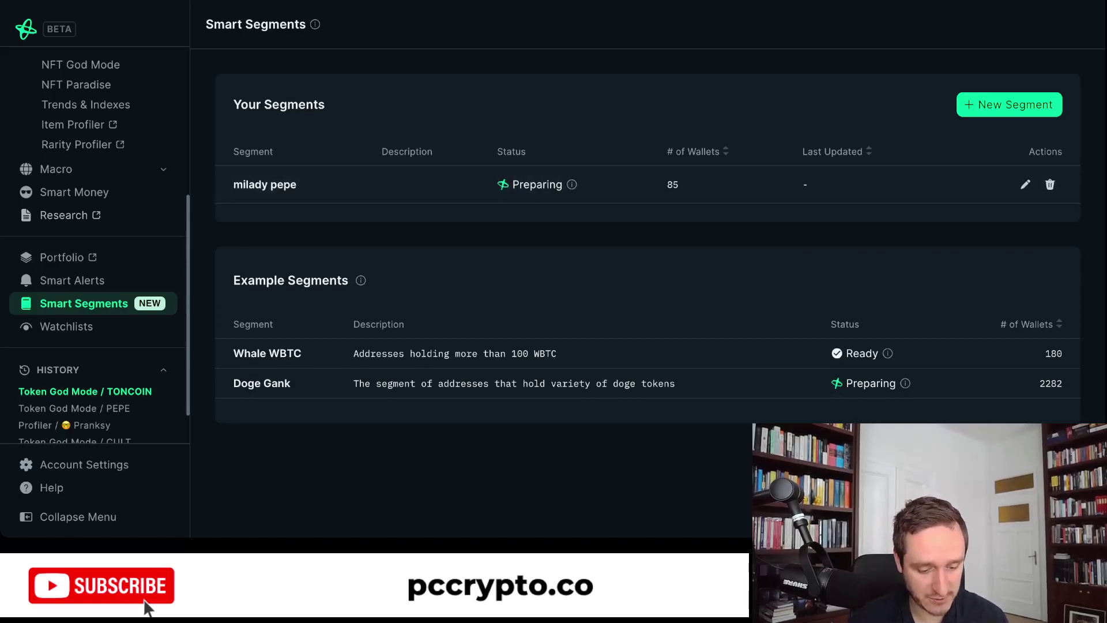
scroll(96, 248, up, 2)
scroll(95, 248, down, 2)
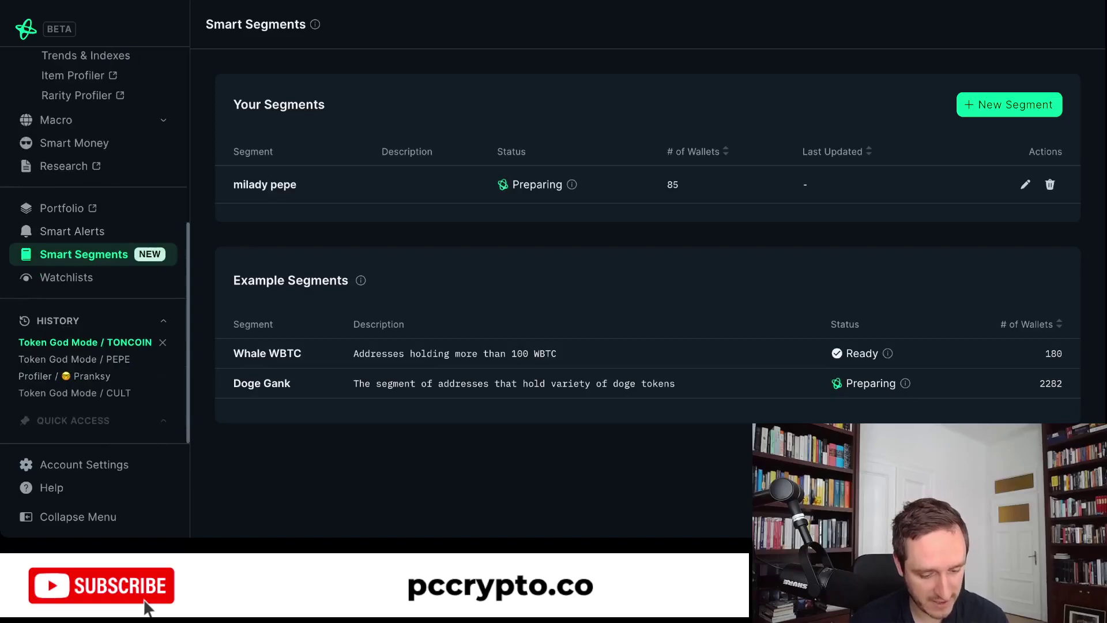
- View TONCOIN's Smart Money tab in Token God Mode, then return to Home
click(84, 342)
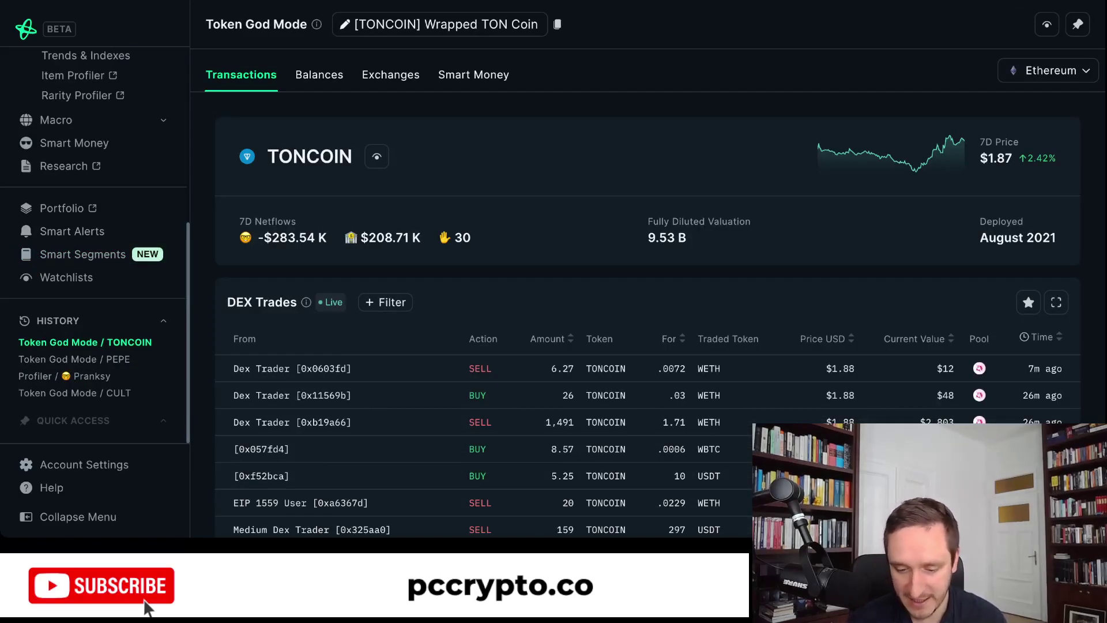
click(473, 74)
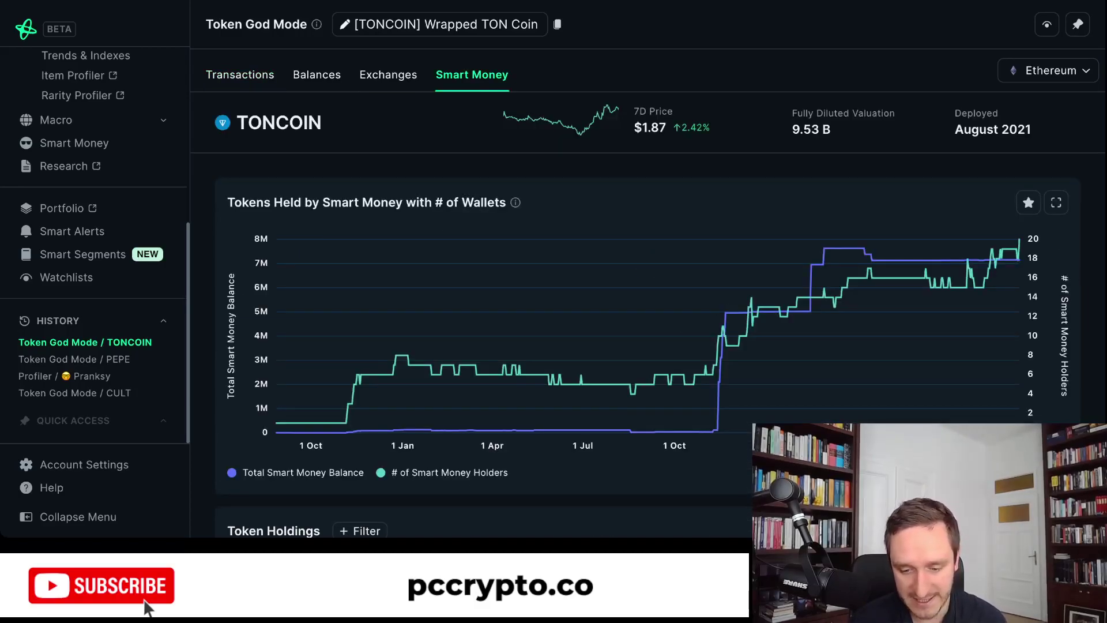
scroll(646, 288, up, 1)
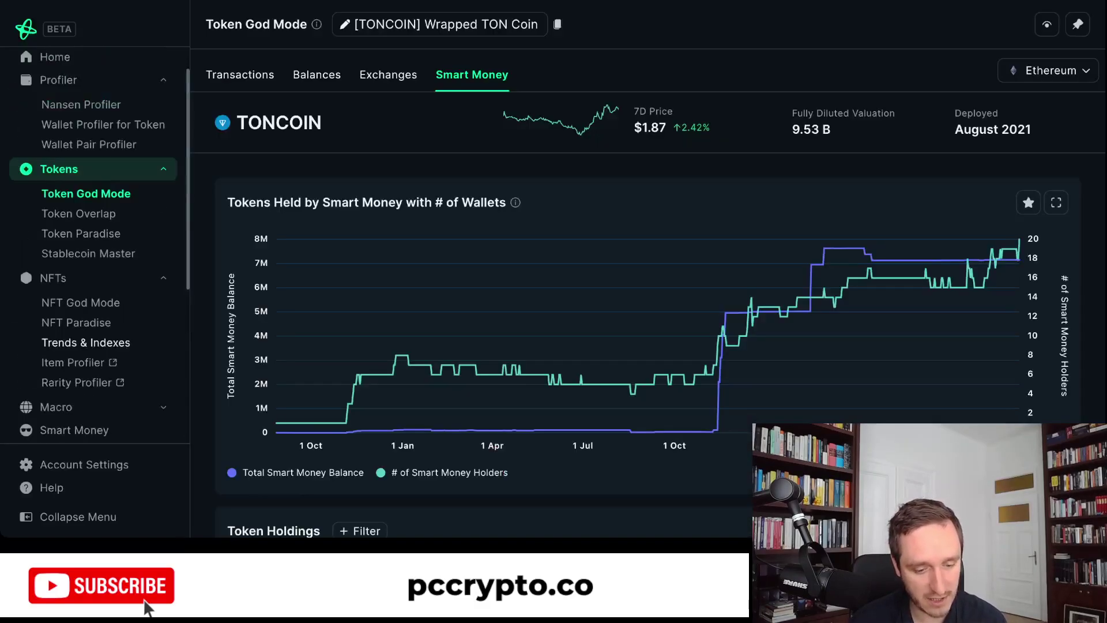
scroll(86, 343, up, 1)
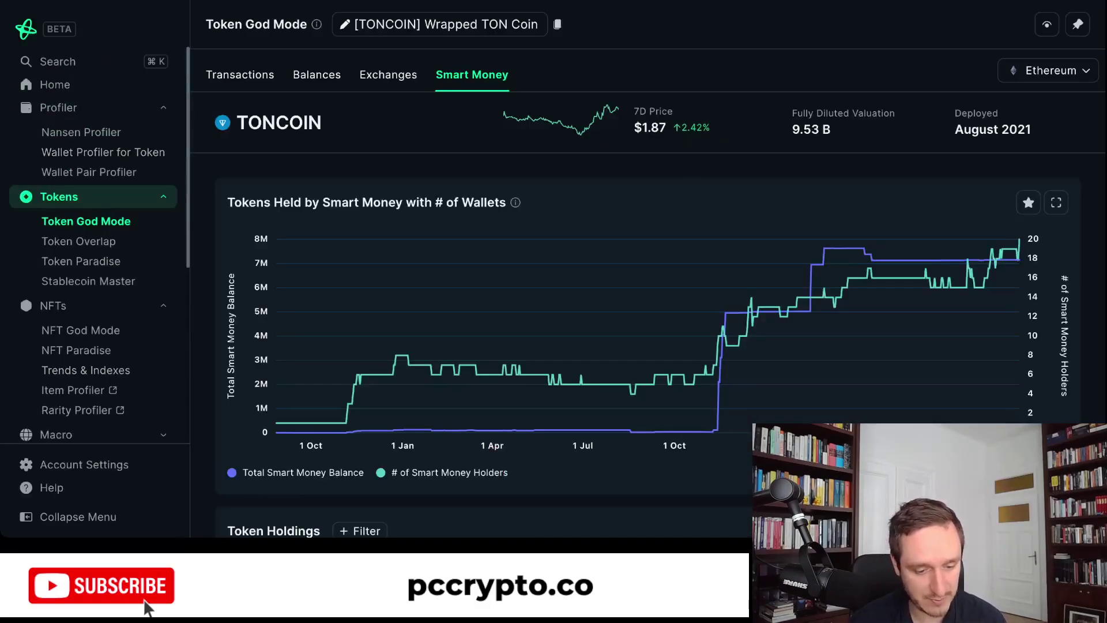
click(55, 84)
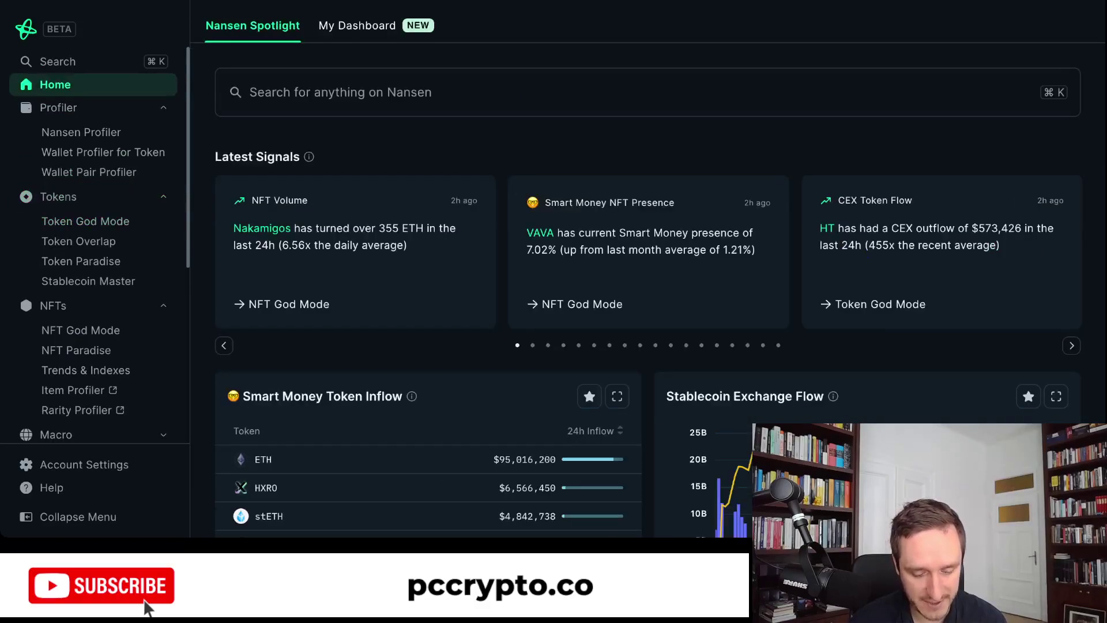
scroll(660, 269, down, 2)
scroll(659, 269, down, 1)
scroll(660, 269, down, 2)
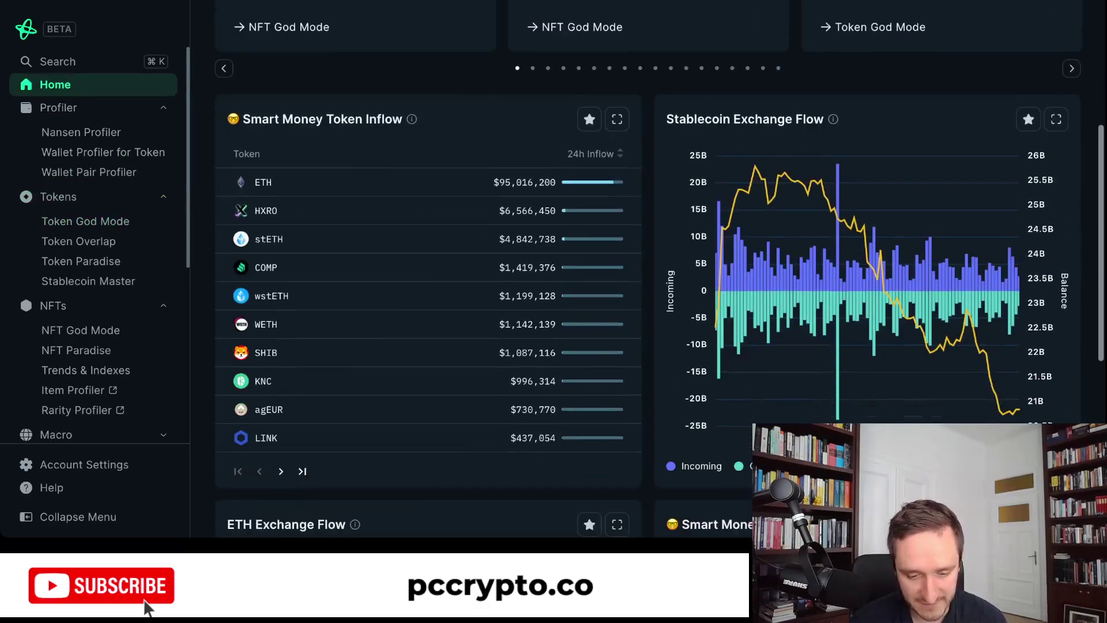
scroll(660, 269, down, 3)
scroll(659, 269, down, 3)
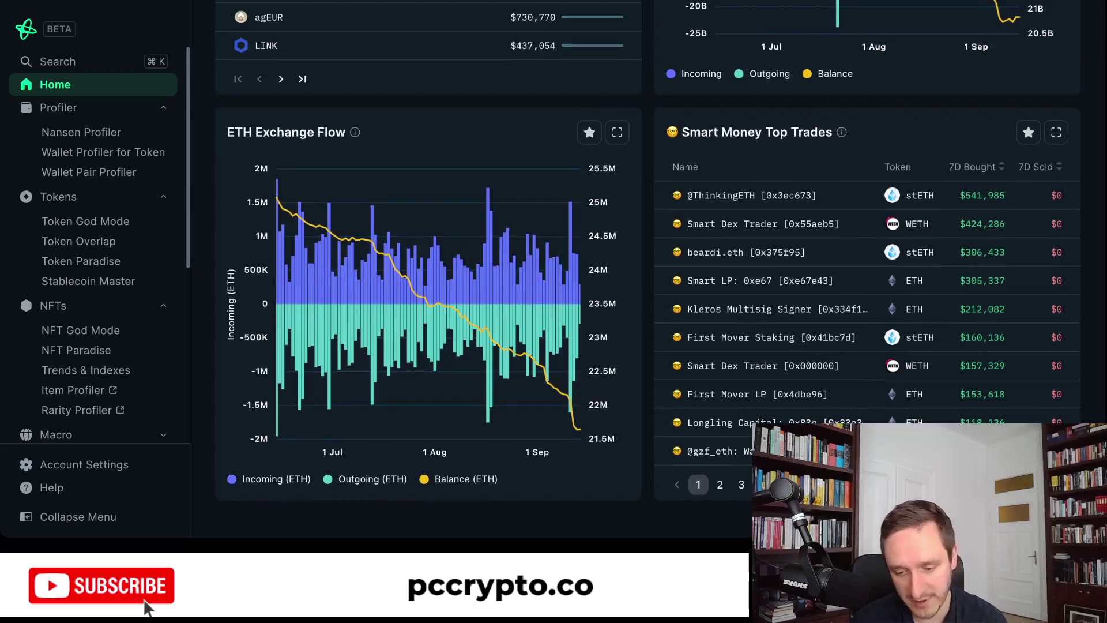
scroll(660, 269, up, 12)
scroll(659, 269, down, 3)
scroll(660, 269, down, 3)
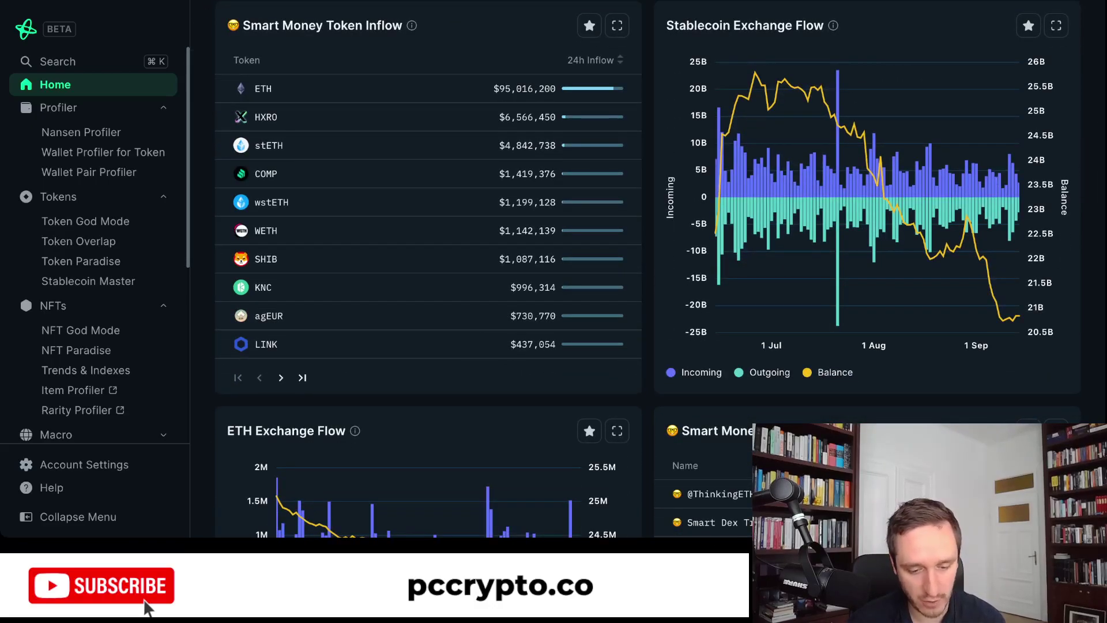
scroll(660, 269, up, 1)
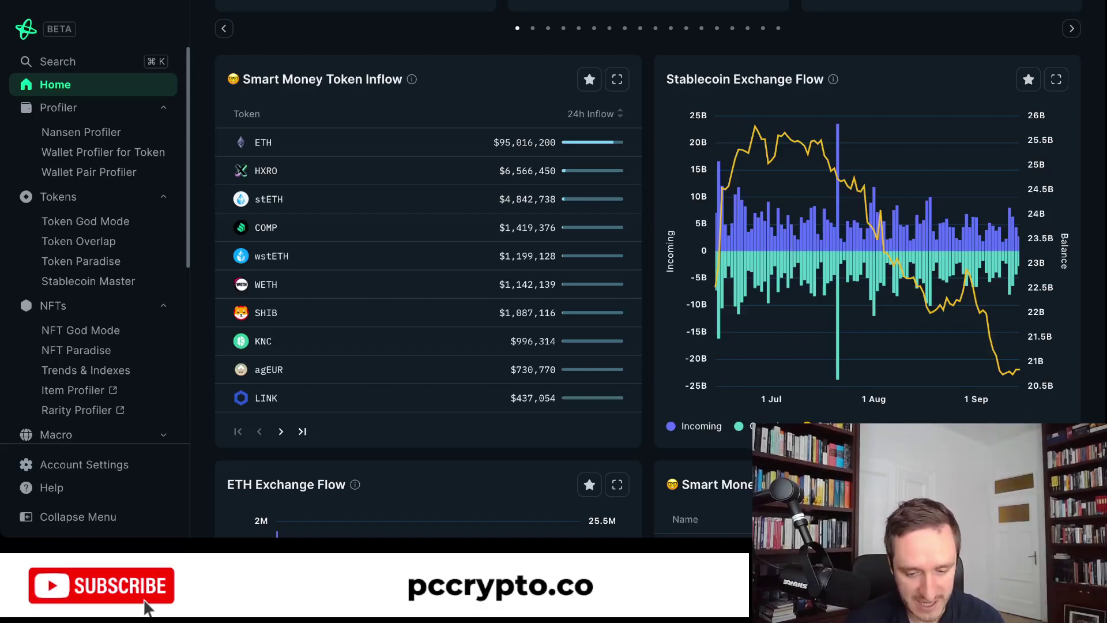
scroll(649, 288, up, 6)
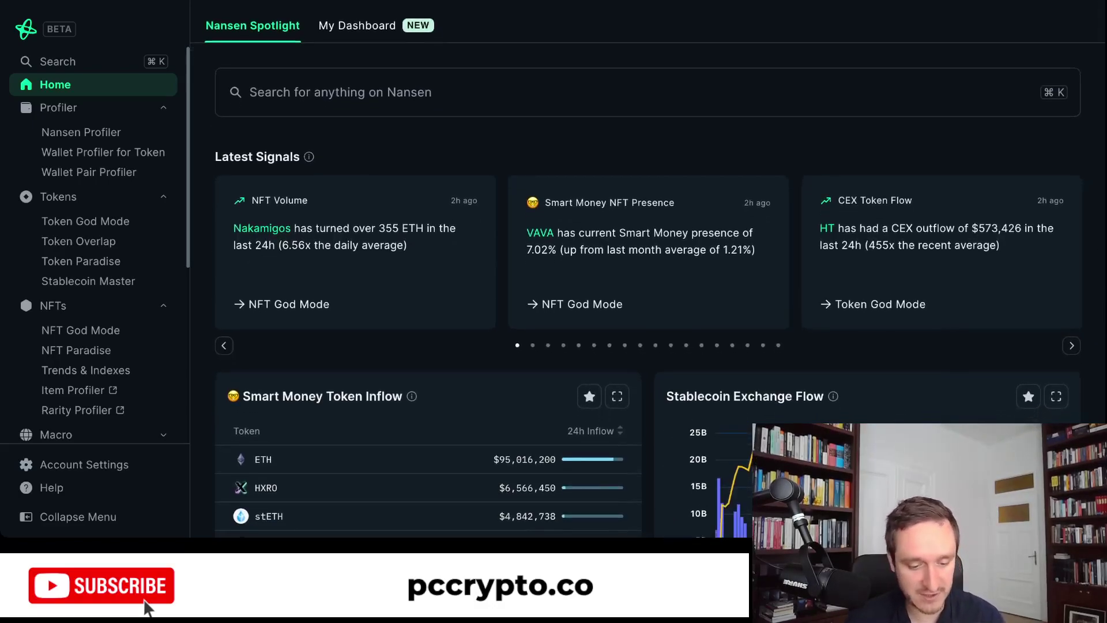